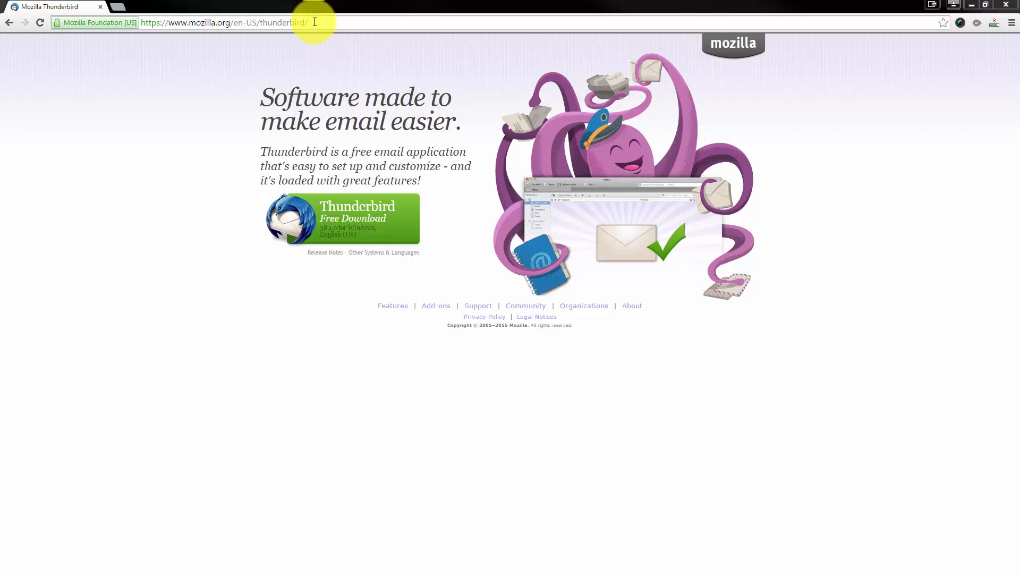
Download the Thunderbird 38.1.0 Windows installer from mozilla.org's Thunderbird page.
left_click_drag(313, 22, 259, 21)
left_click(262, 20)
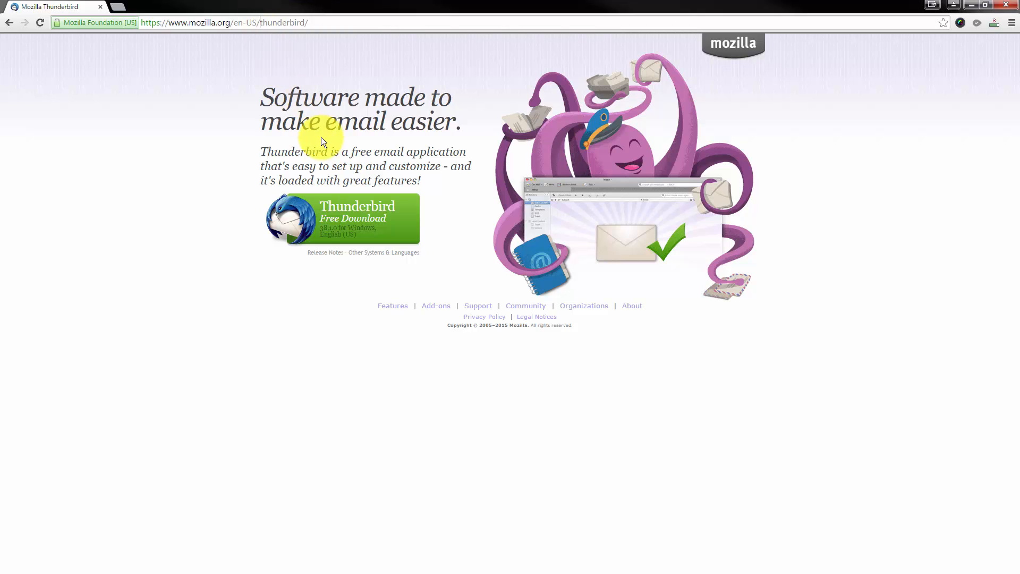
left_click(360, 225)
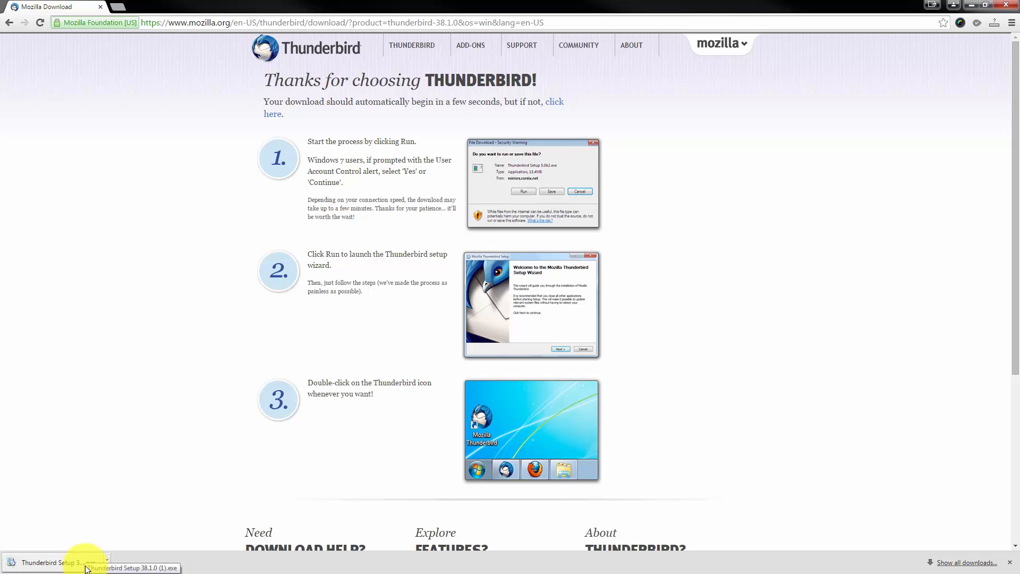
Run the installer with the Standard setup type, then finish and launch Thunderbird.
left_click(74, 567)
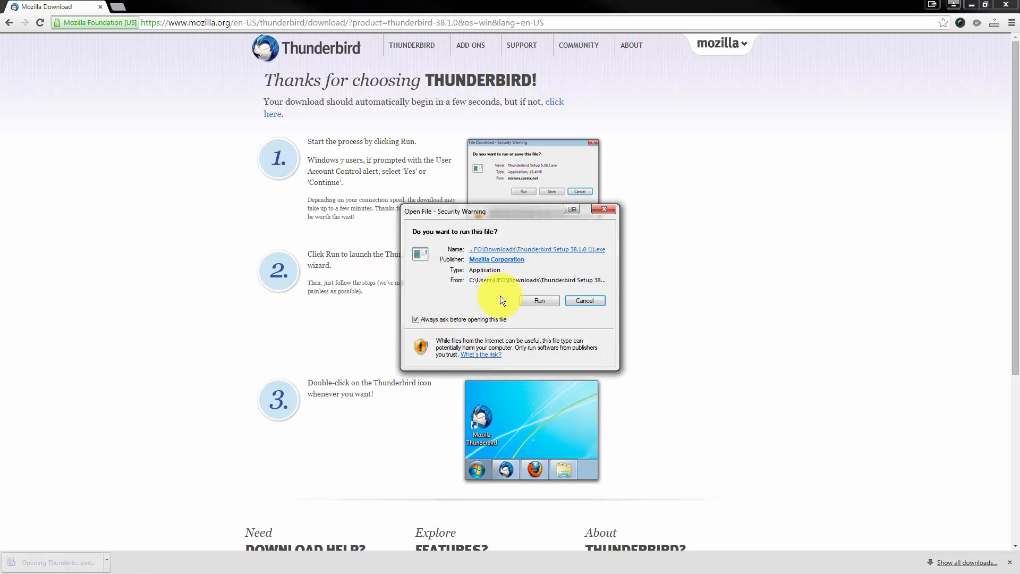
left_click(537, 301)
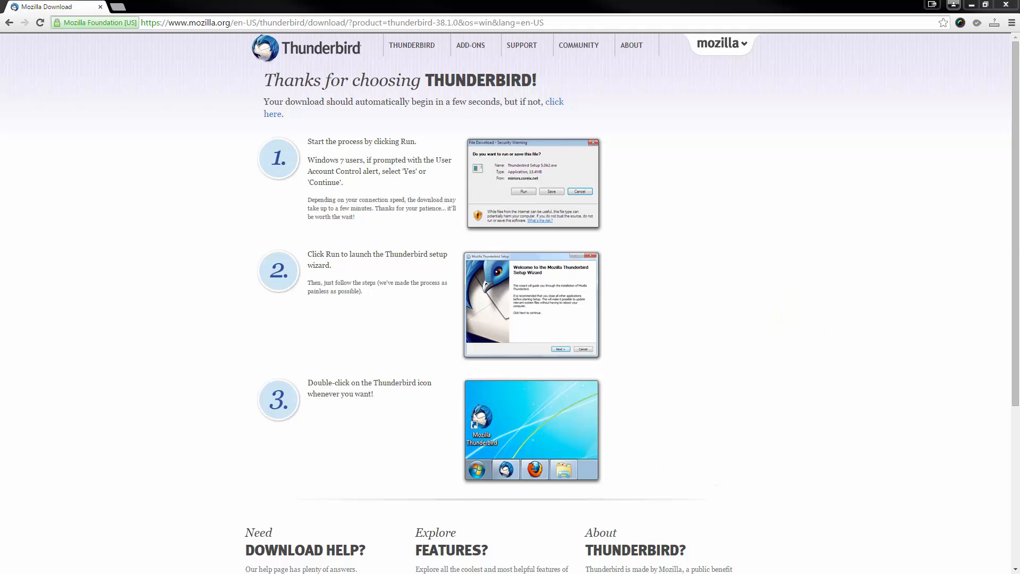
left_click(626, 438)
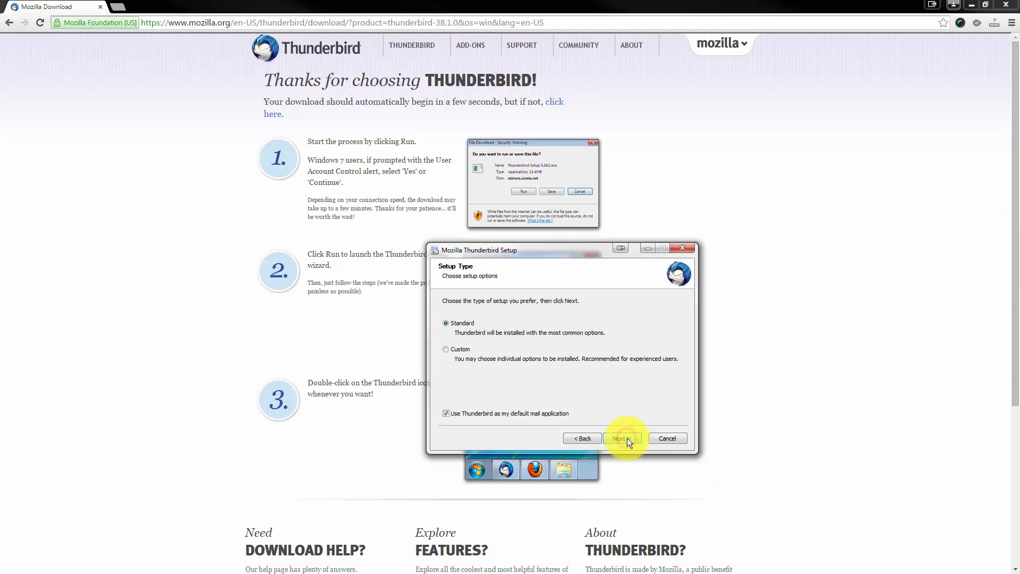
left_click(629, 438)
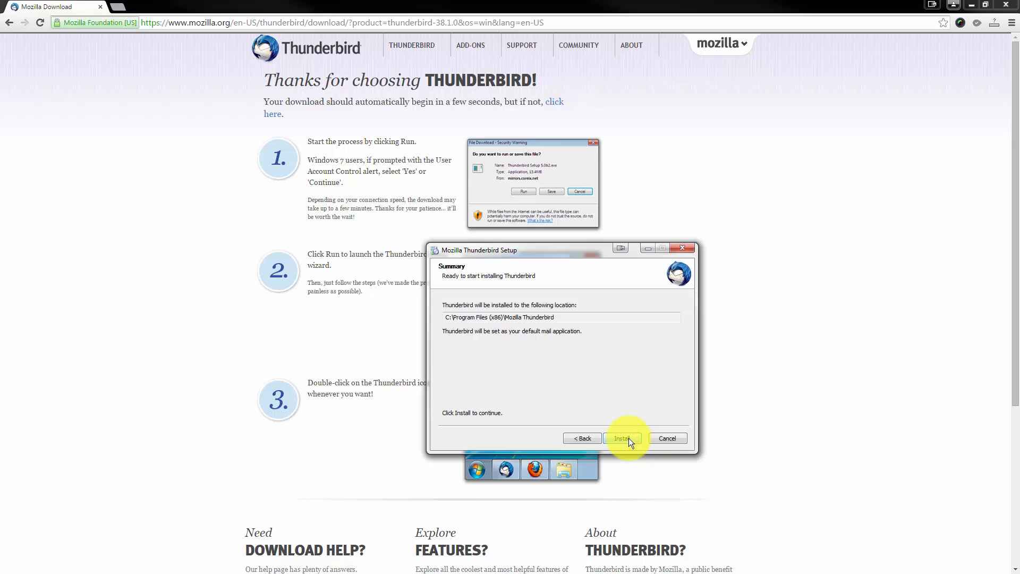
left_click(629, 438)
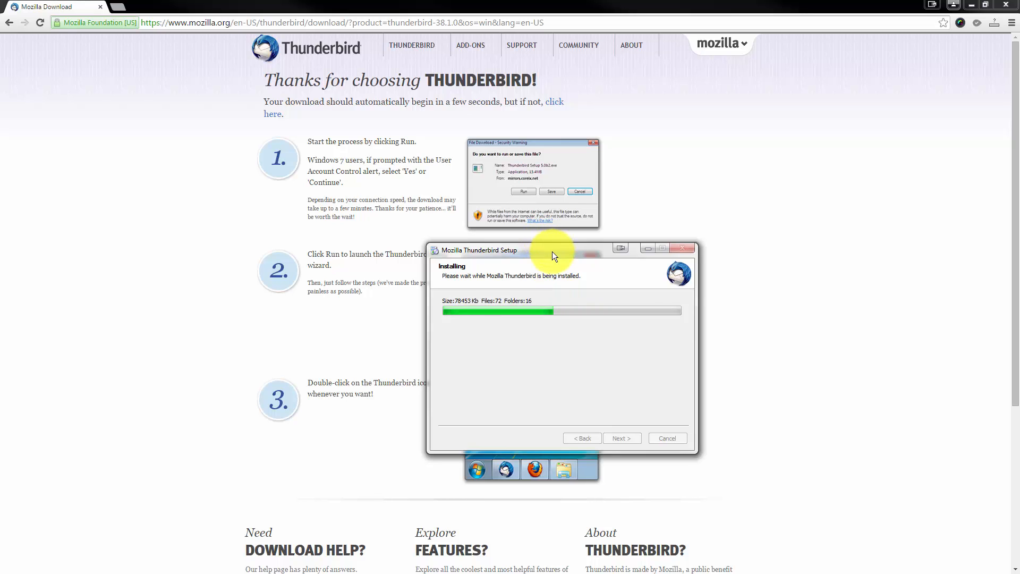
left_click_drag(553, 251, 597, 174)
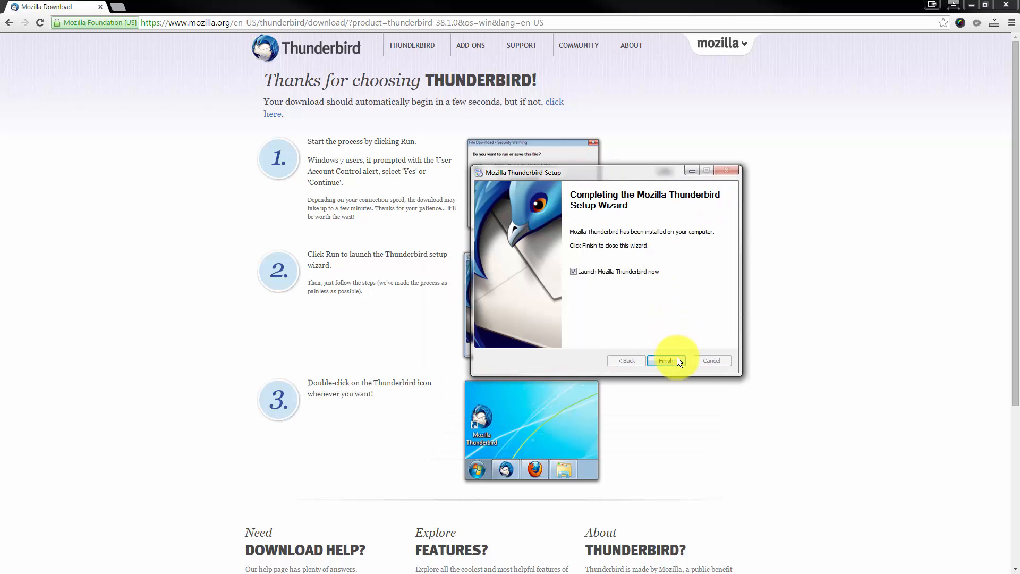
left_click(672, 361)
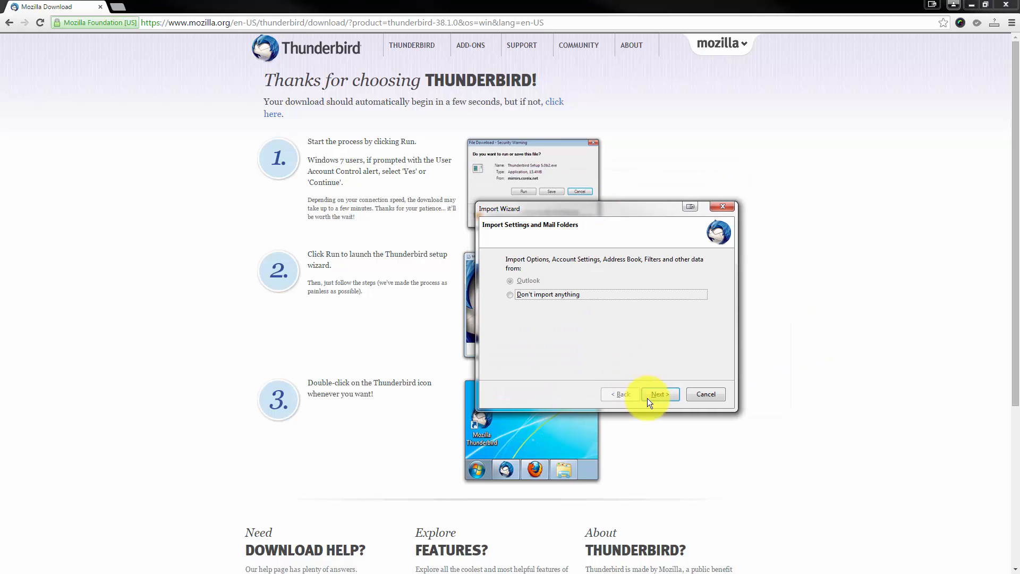
Decline importing settings and skip system integration as default mail client.
left_click(528, 293)
left_click(669, 393)
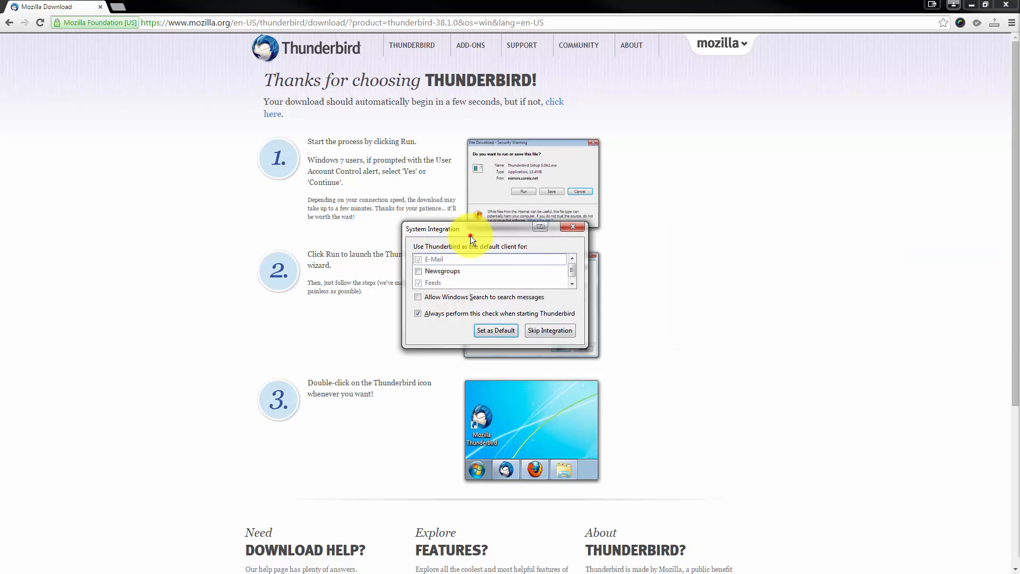
left_click_drag(470, 235, 424, 196)
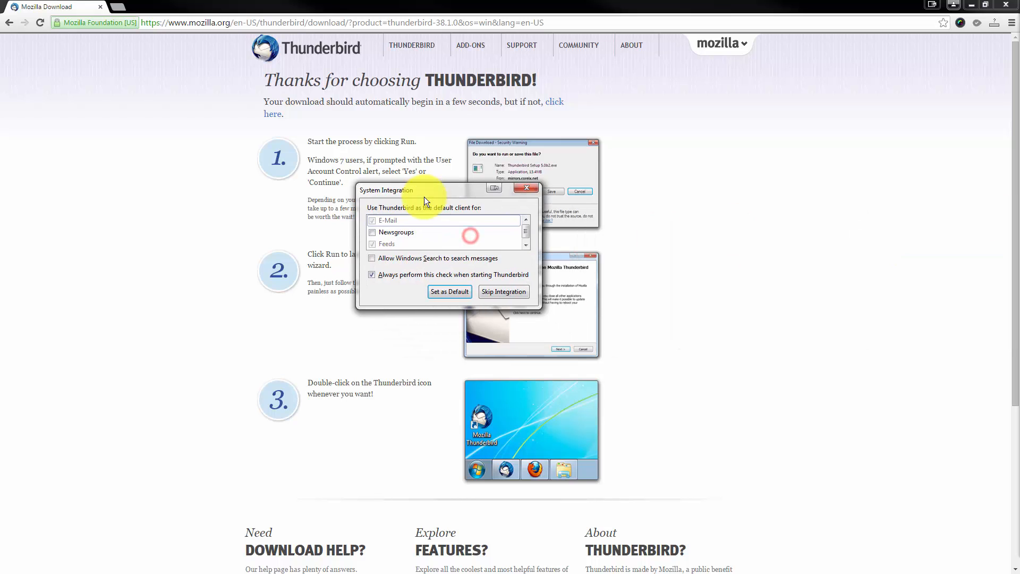
left_click(515, 292)
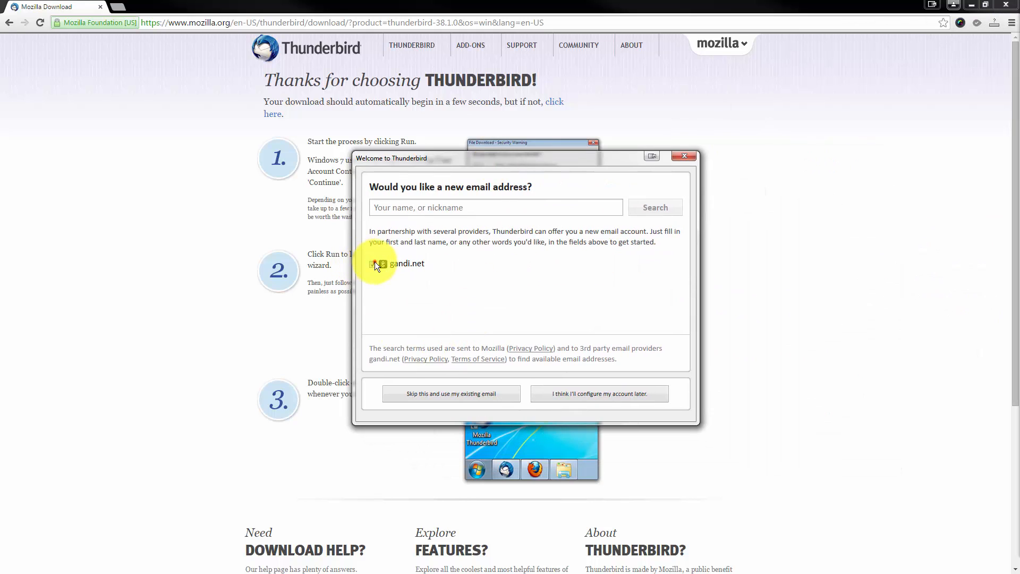
Skip getting a new e-mail address and cancel the Mail Account Setup.
left_click(373, 264)
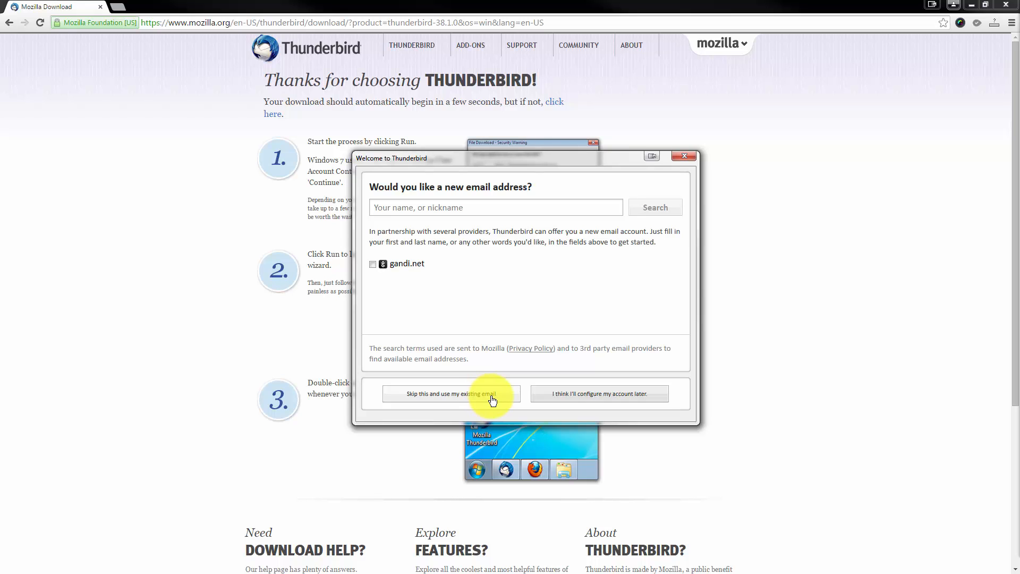
left_click(493, 400)
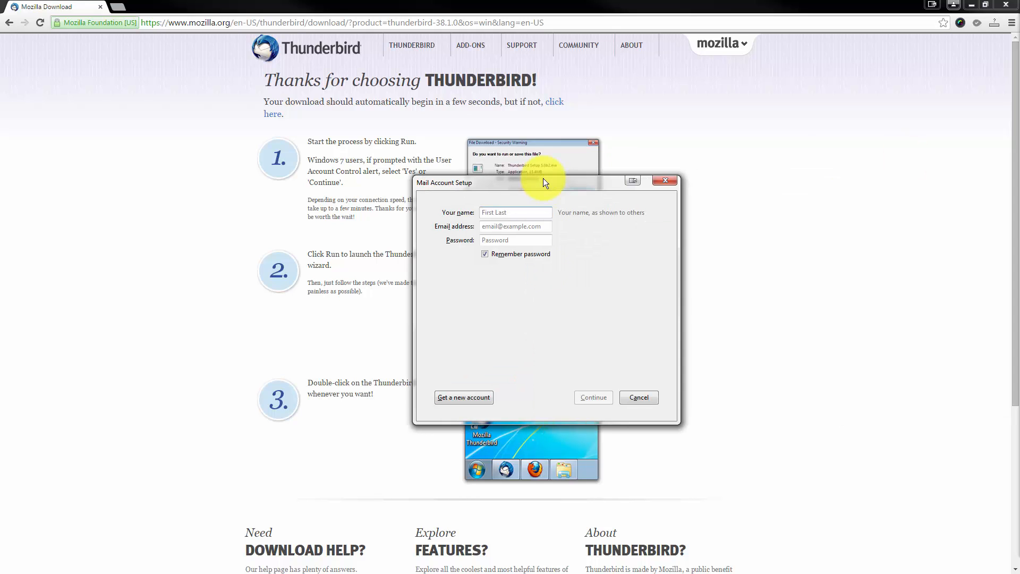
left_click(643, 396)
left_click_drag(529, 46, 547, 27)
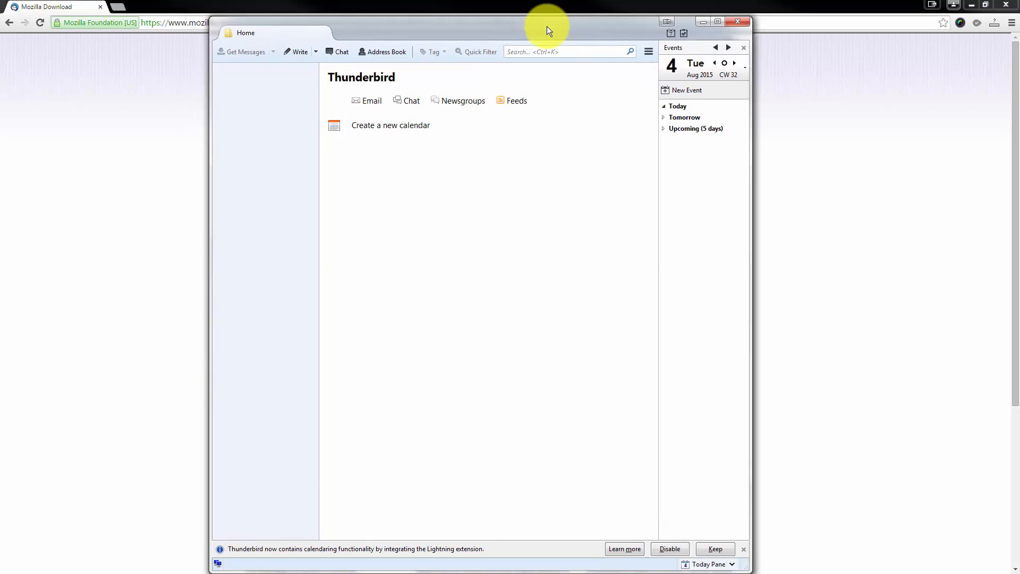
Maximize Thunderbird, open Options > Account Settings, and expand the Account Actions list.
left_click(710, 23)
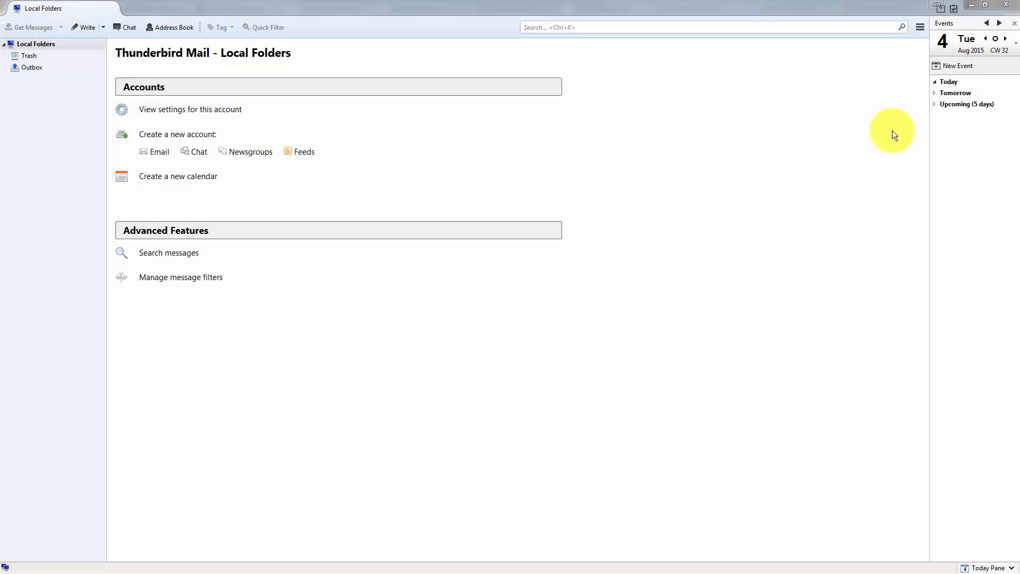
left_click(919, 26)
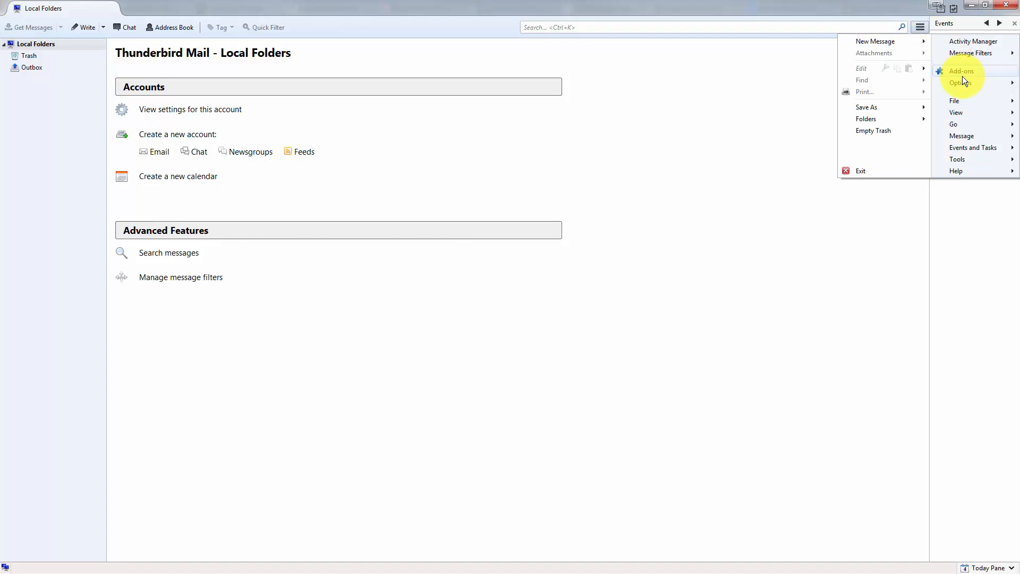
mouse_move(964, 85)
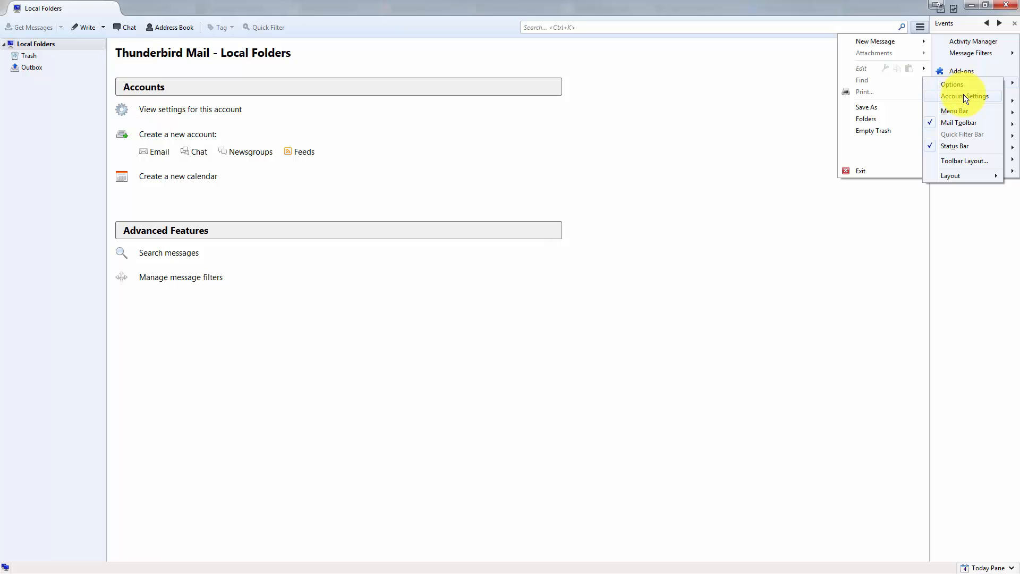
left_click(963, 95)
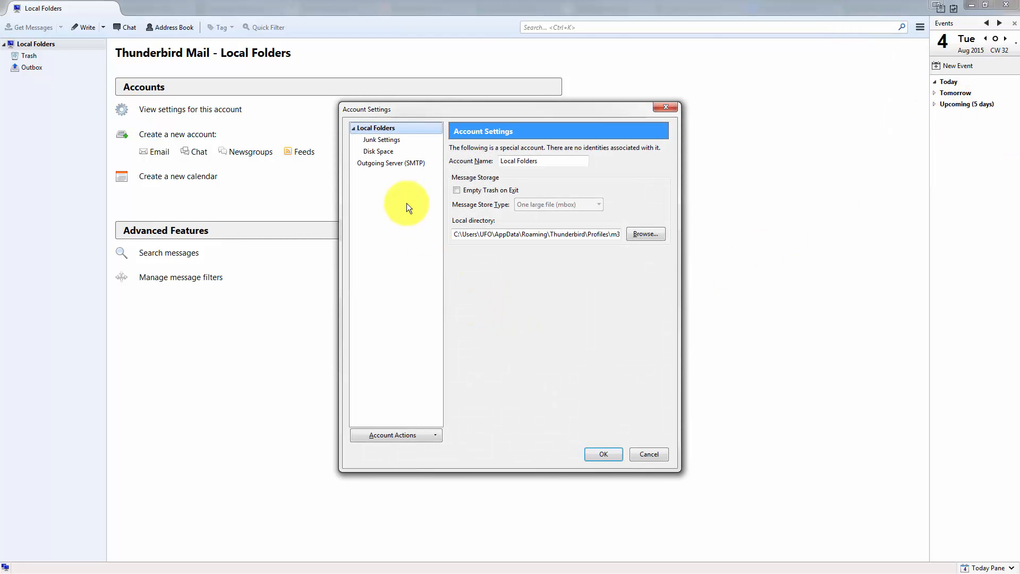
left_click(428, 438)
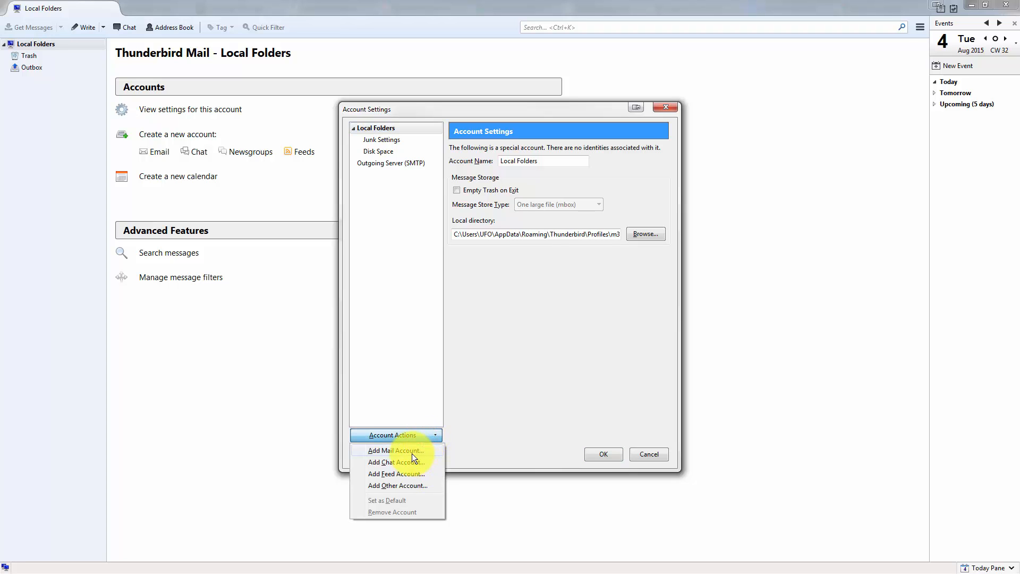
Add a mail account with the user's name, e-mail address and password, and look up its settings.
left_click(412, 453)
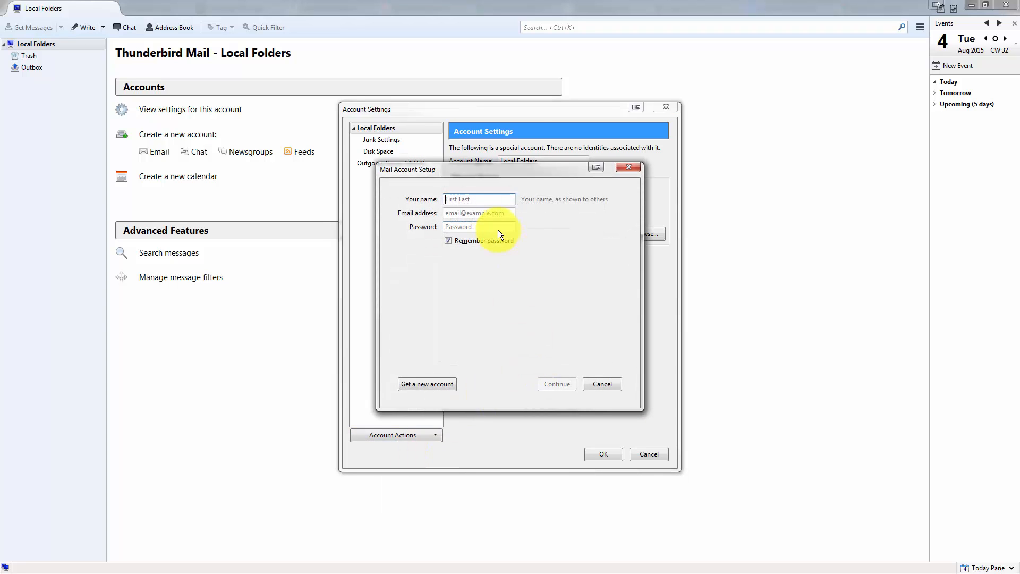
type("Bill")
key("Tab")
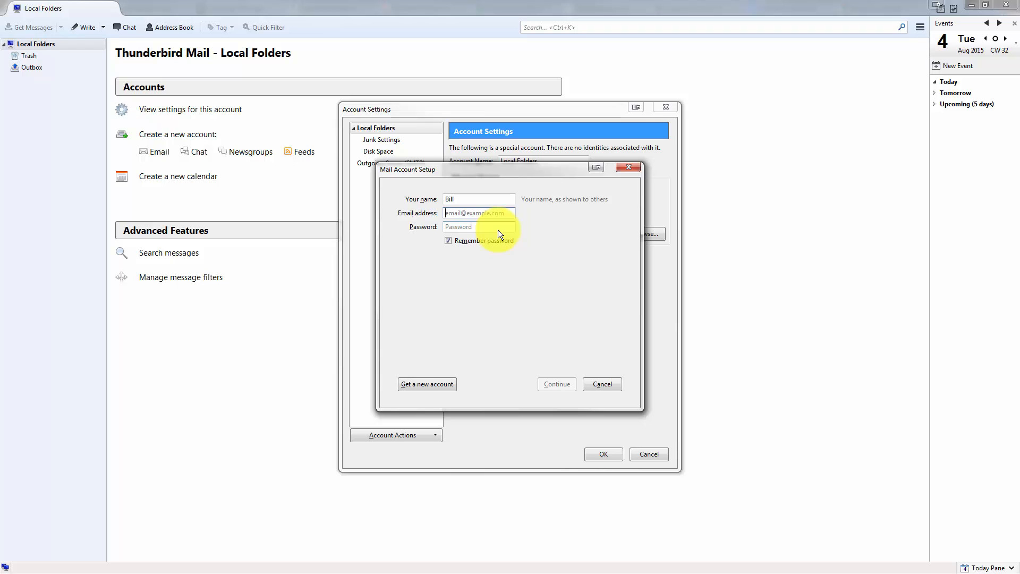
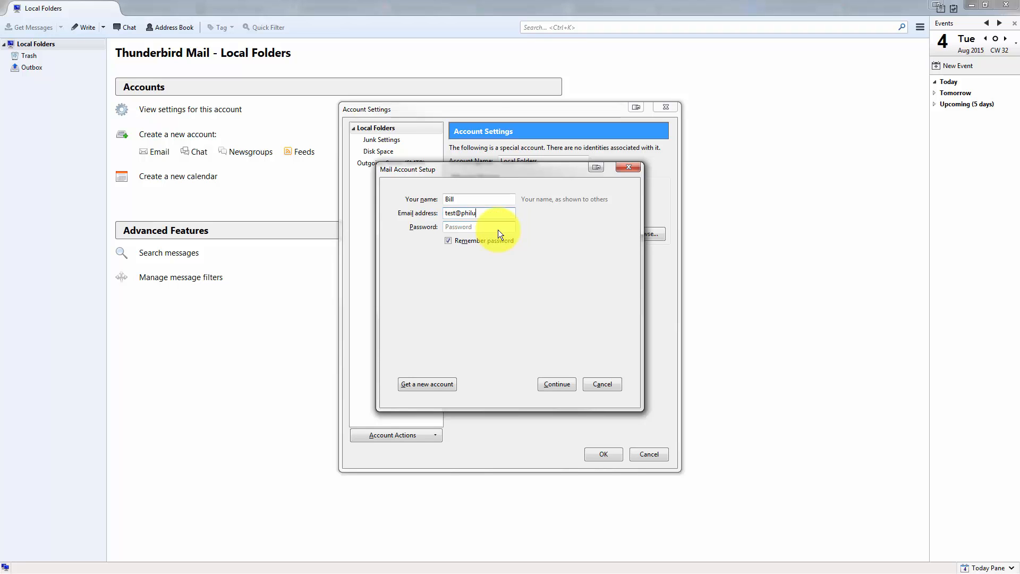
key("Tab")
type("•••••••••••")
left_click(551, 389)
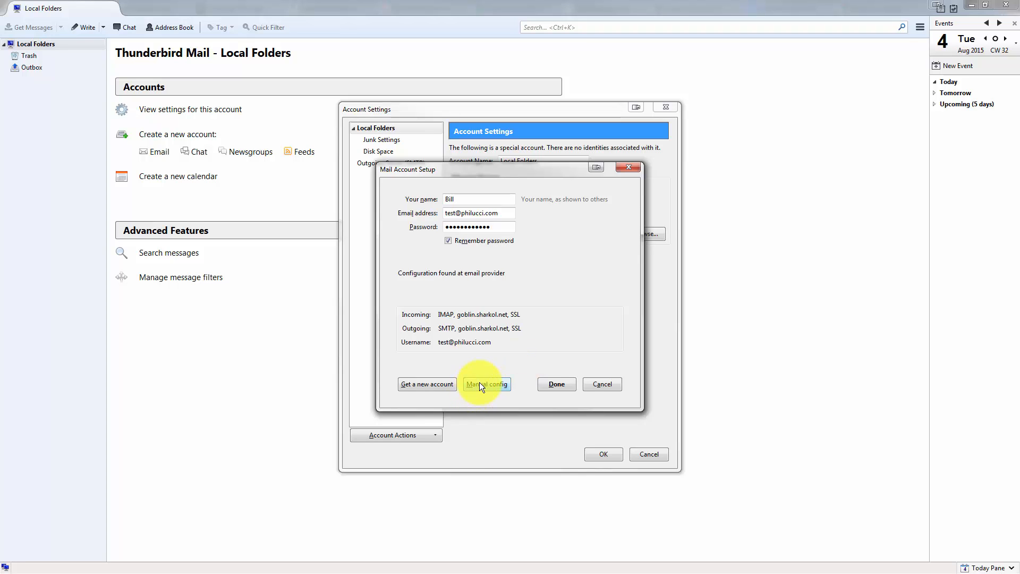
Switch to manual configuration with POP3 incoming server mail.philucci.com.
left_click(480, 381)
left_click_drag(526, 313, 459, 323)
key("BackSpace")
key("Delete")
key("Tab")
key("Tab")
key("Tab")
key("Tab")
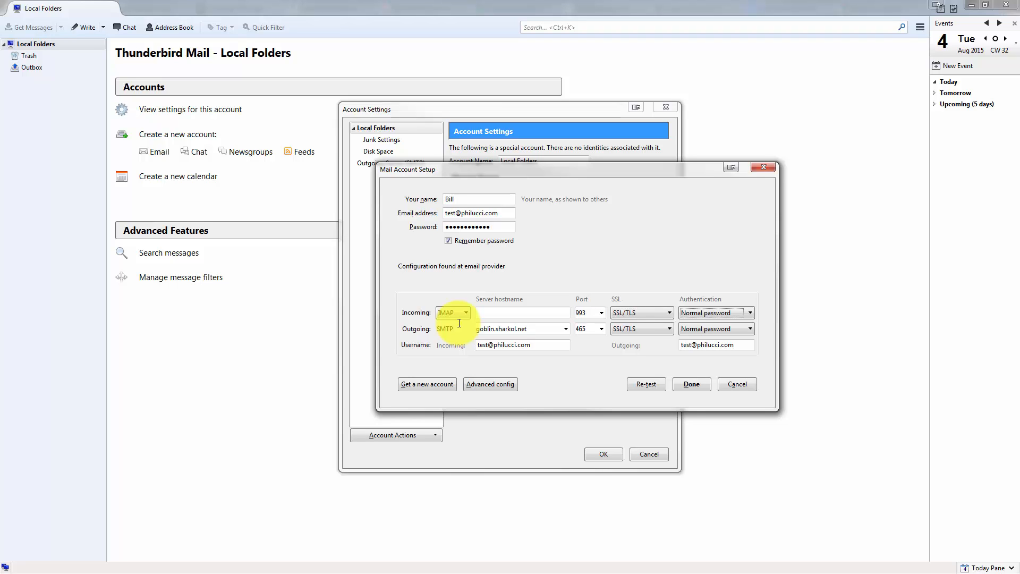
key("BackSpace")
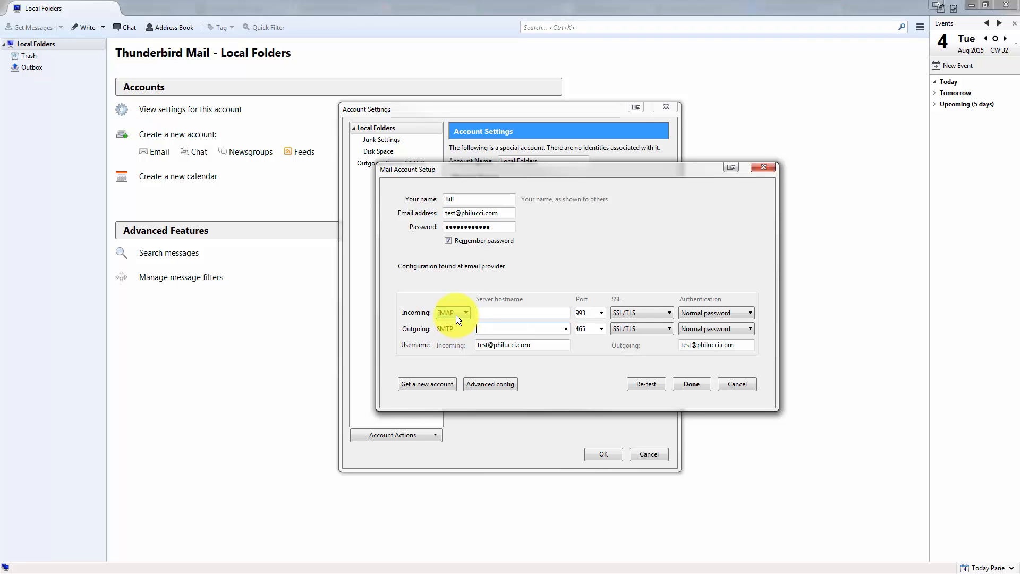
left_click(456, 314)
left_click(452, 336)
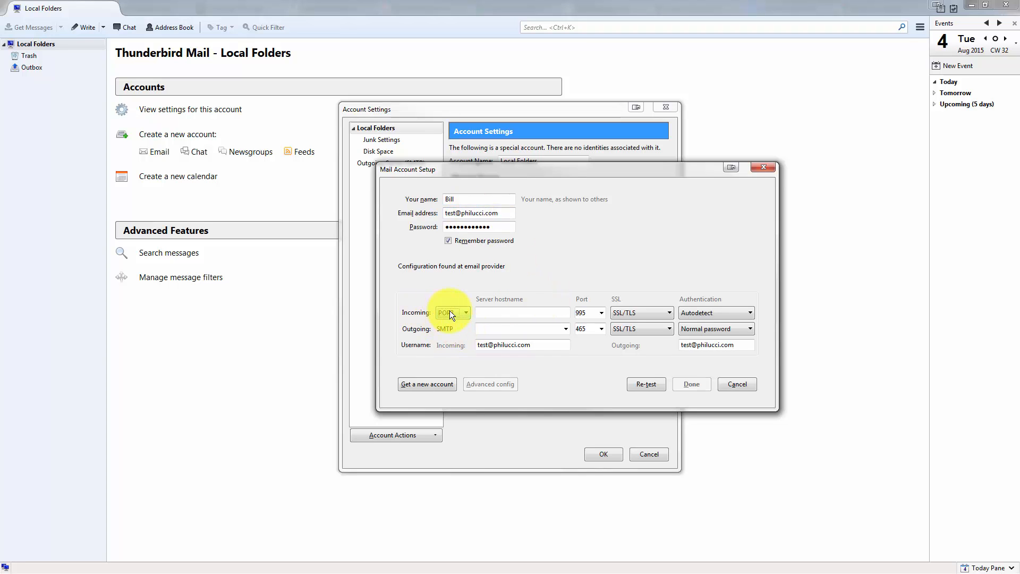
left_click(497, 309)
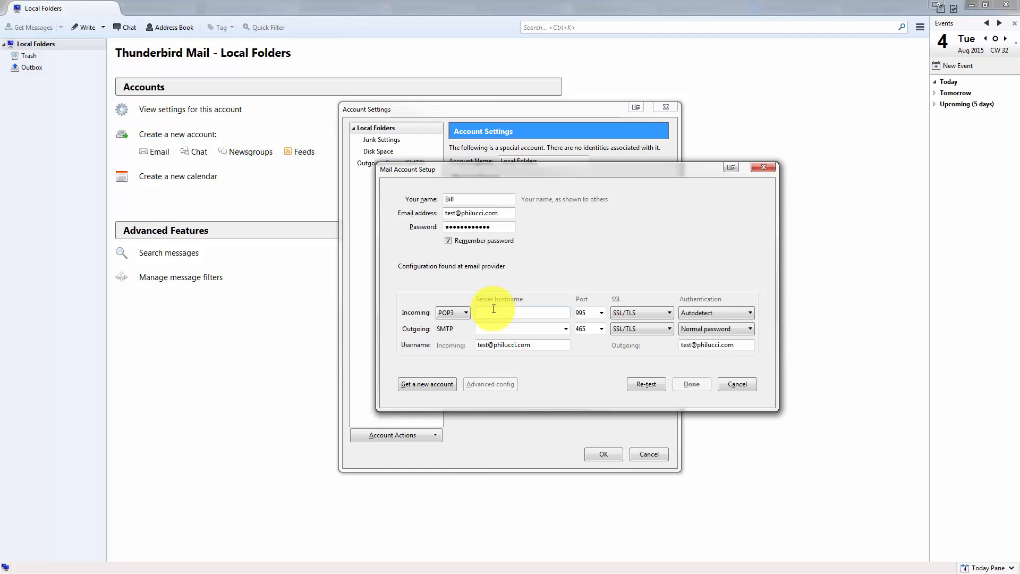
type("mail.philucci.com")
Set outgoing server mail.philucci.com, incoming port 110 and outgoing port 587.
left_click(511, 329)
type("mail")
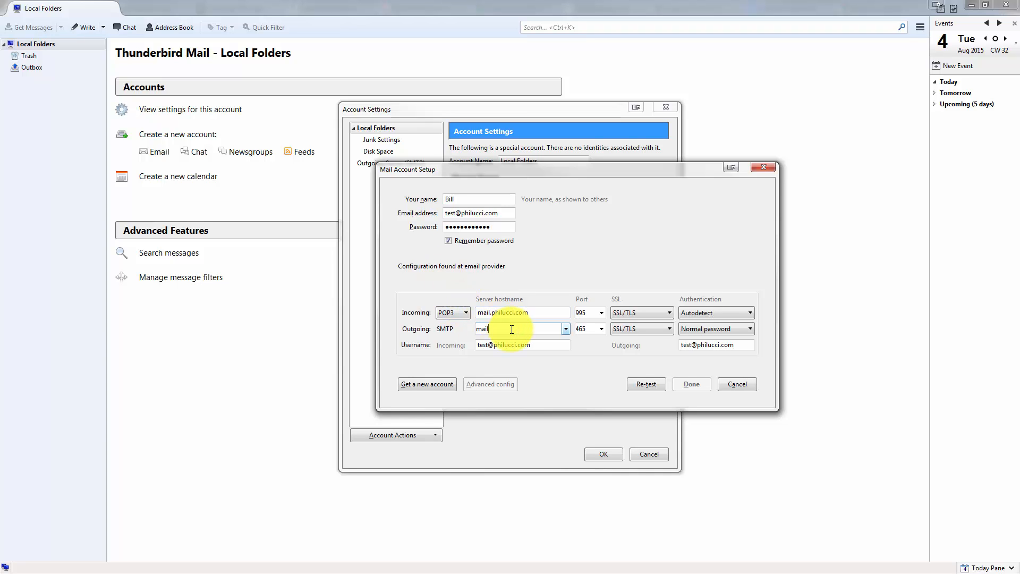
type(".philucci.com")
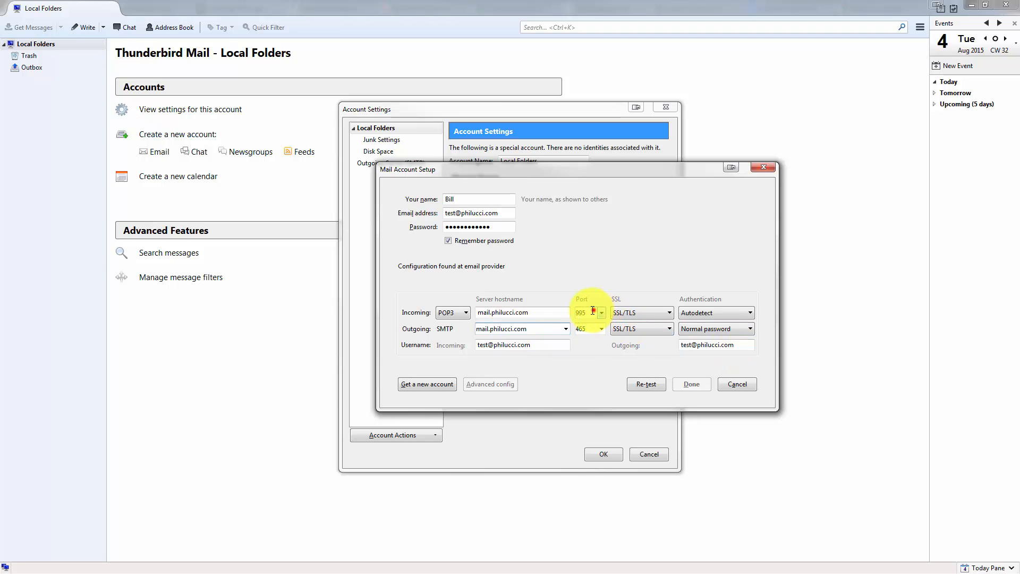
double_click(580, 313)
type("110")
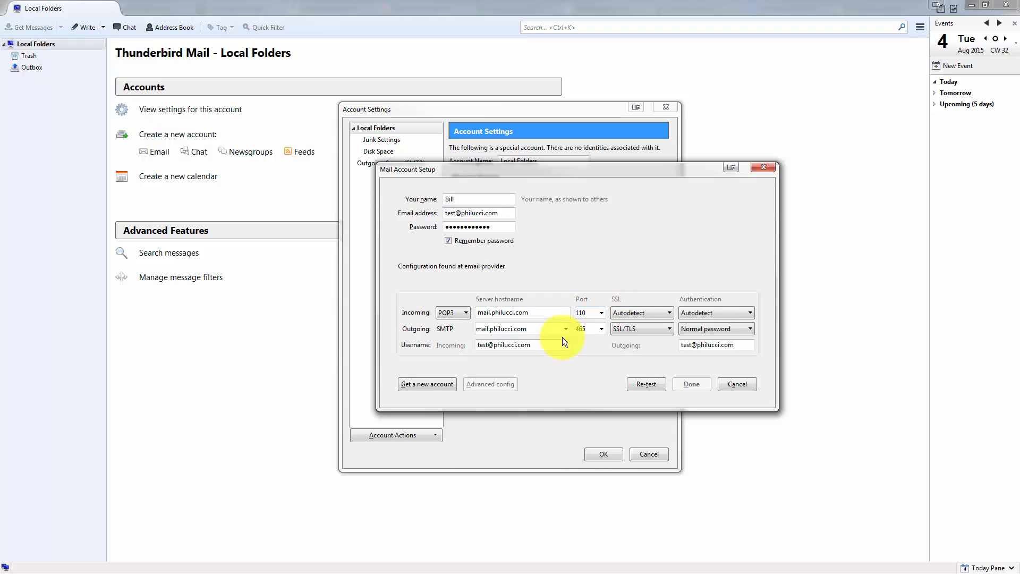
left_click(588, 329)
left_click_drag(589, 329, 562, 329)
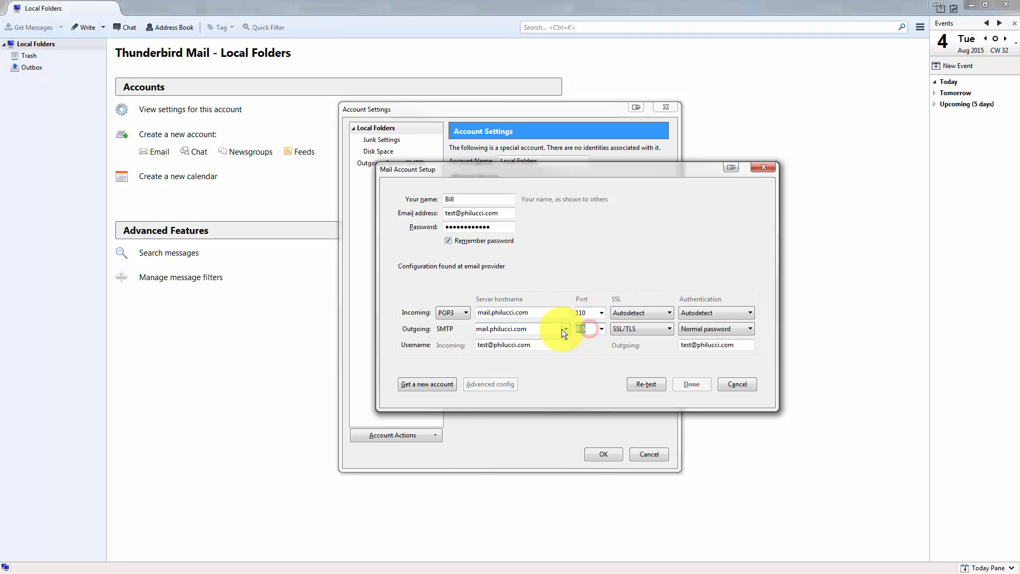
type("587")
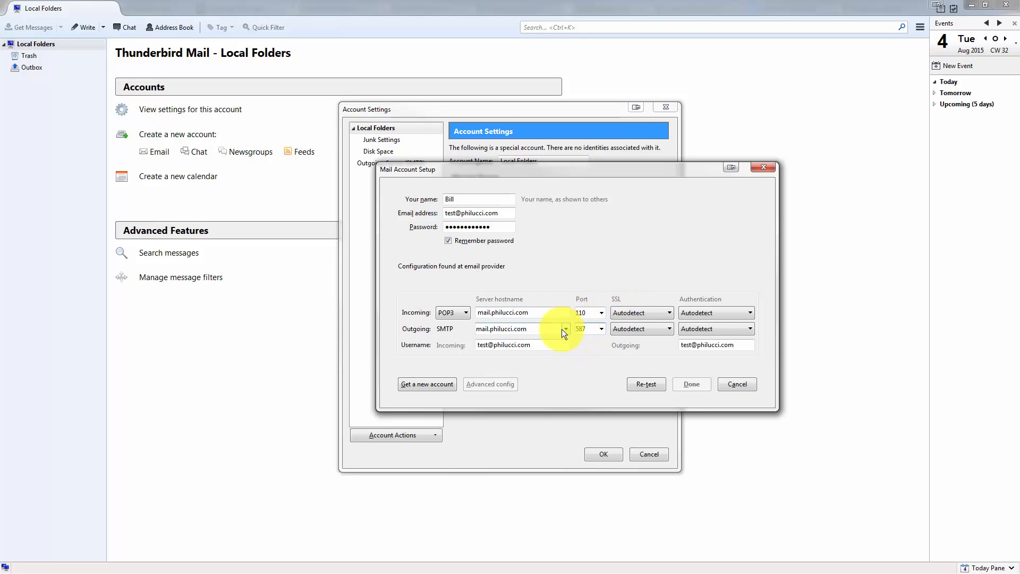
Set both servers to Normal password authentication and SSL to None.
left_click(699, 328)
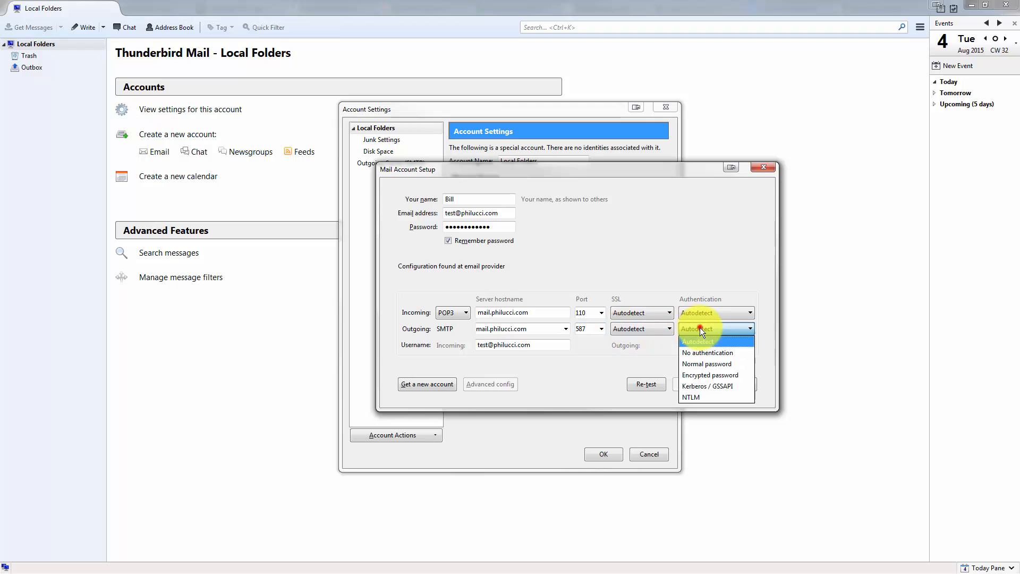
left_click(714, 358)
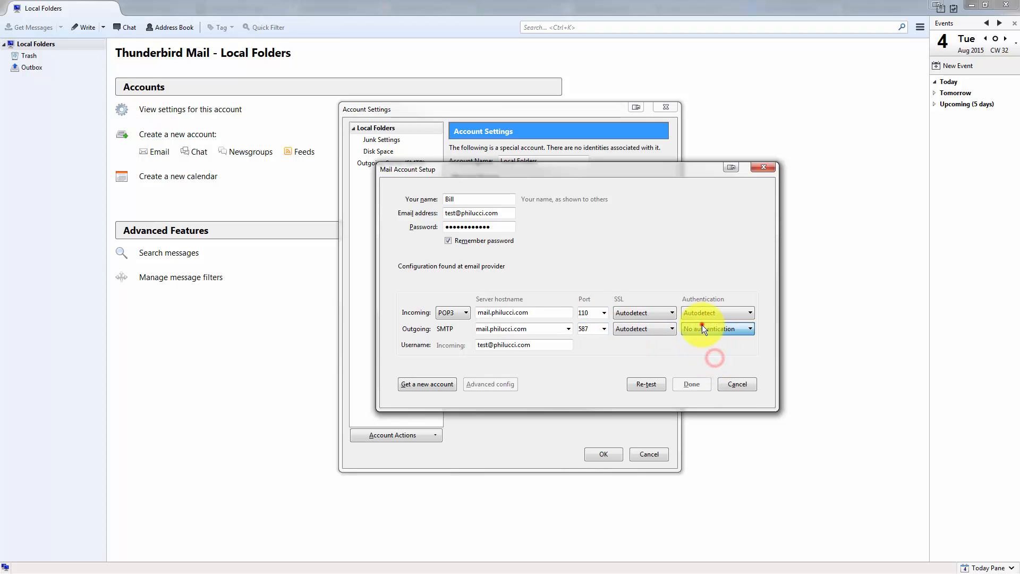
left_click(702, 325)
left_click(703, 360)
left_click(697, 311)
left_click(700, 337)
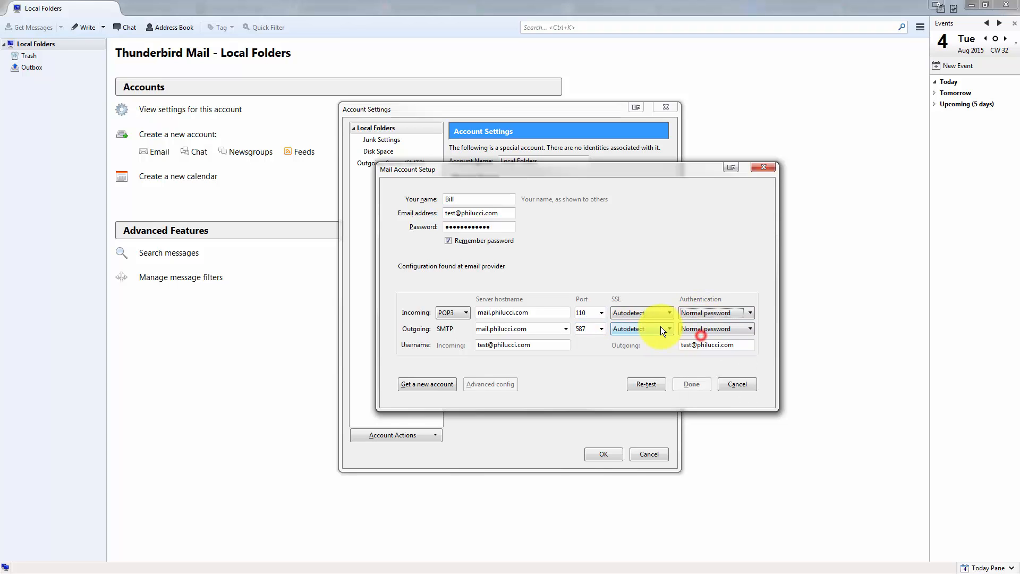
left_click(649, 316)
left_click(644, 338)
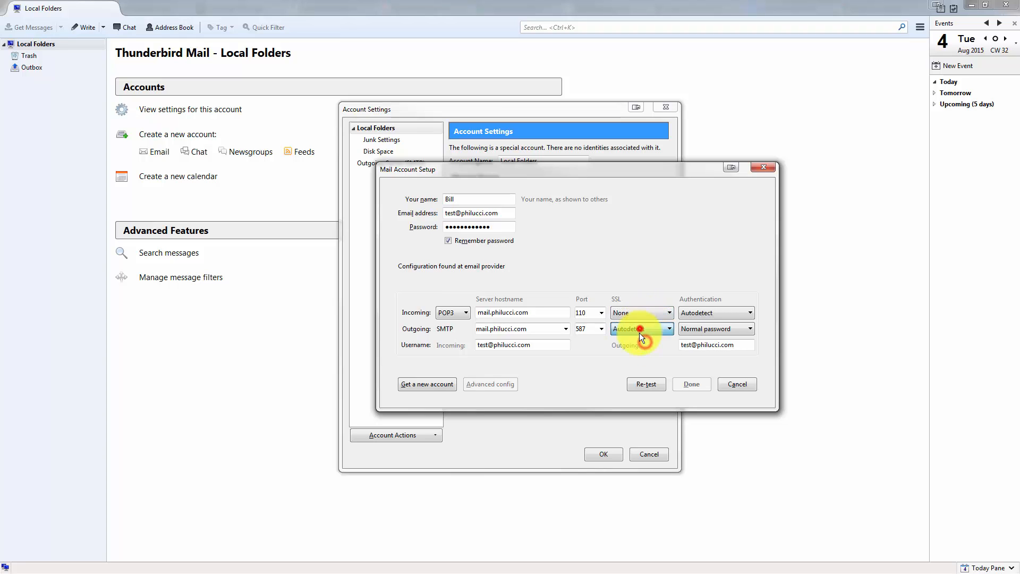
left_click(640, 330)
left_click(642, 350)
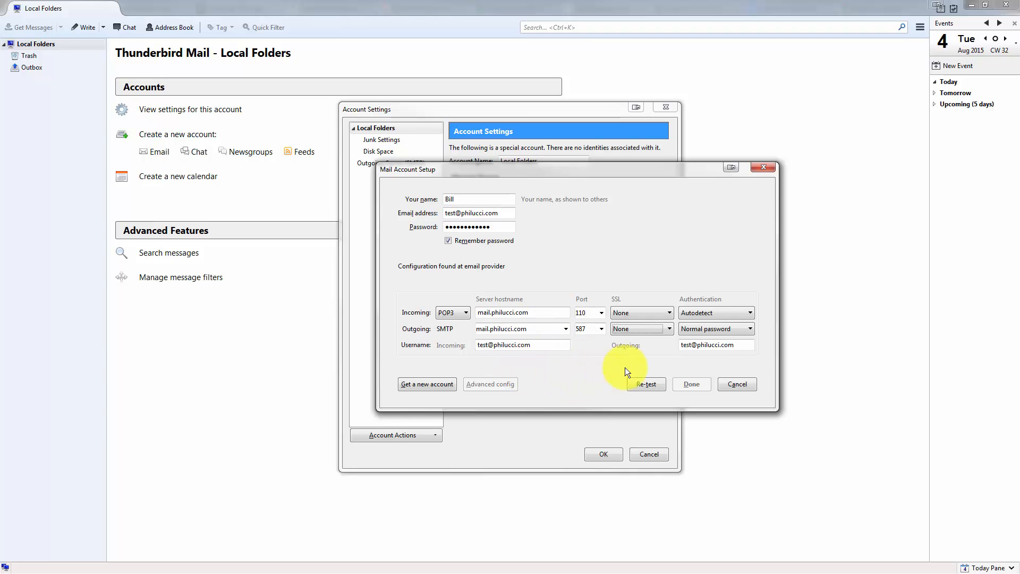
Re-test the server settings, choose Done, and acknowledge the unencrypted-connection risks.
left_click(649, 384)
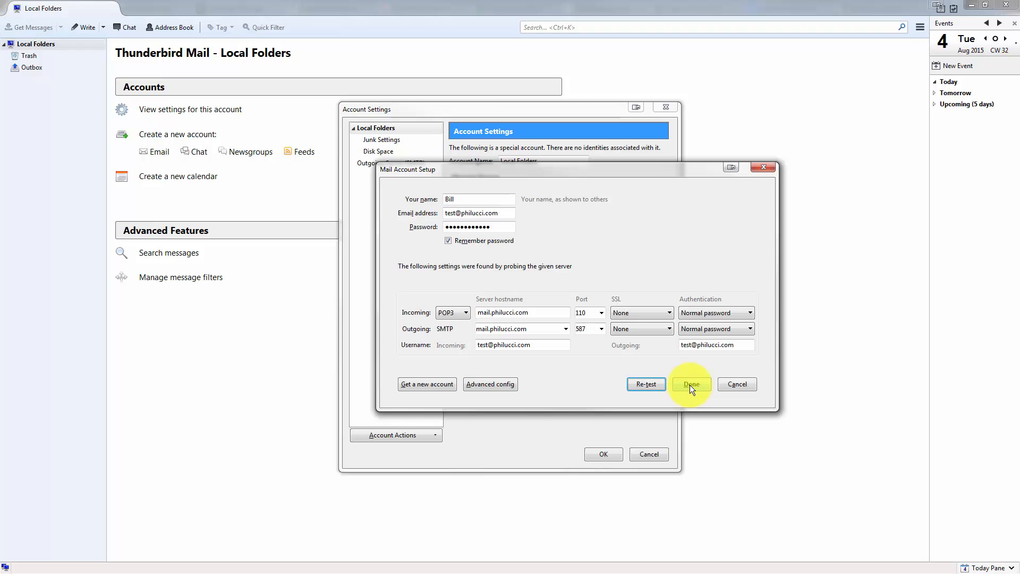
left_click(689, 384)
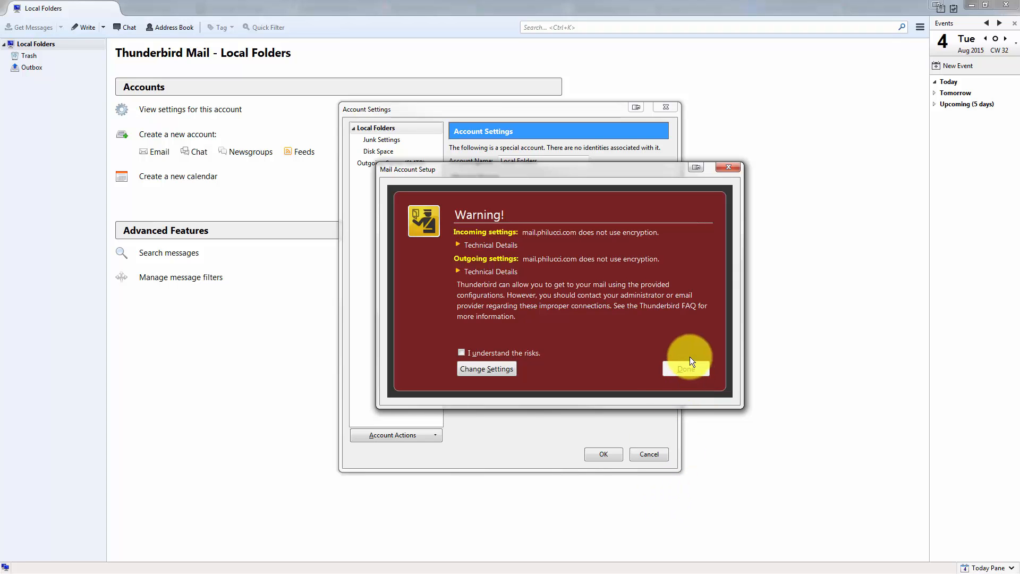
left_click(470, 356)
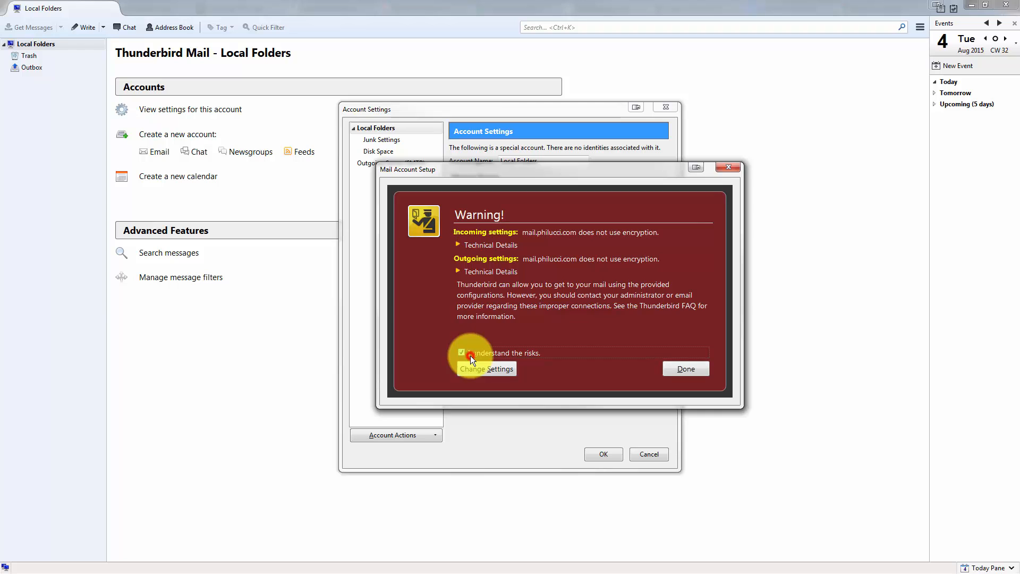
Create the account, close Account Settings, and compose a new message from the new account.
left_click(684, 369)
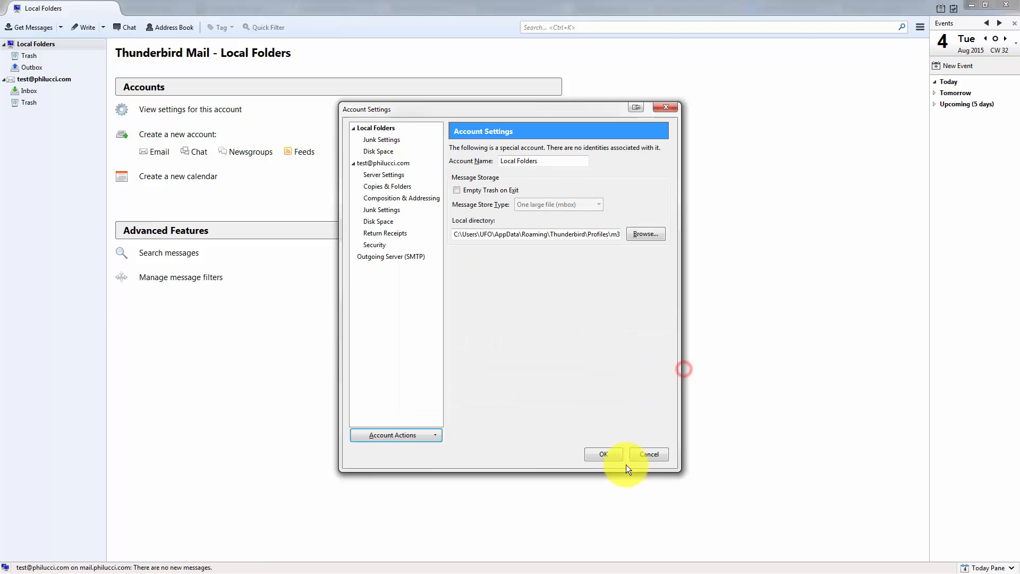
left_click(598, 454)
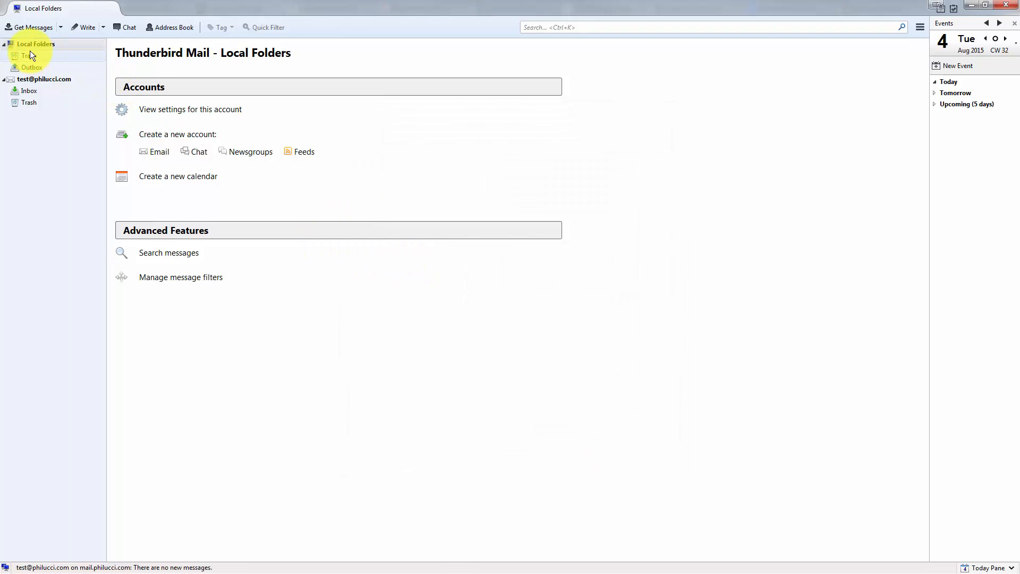
left_click(27, 45)
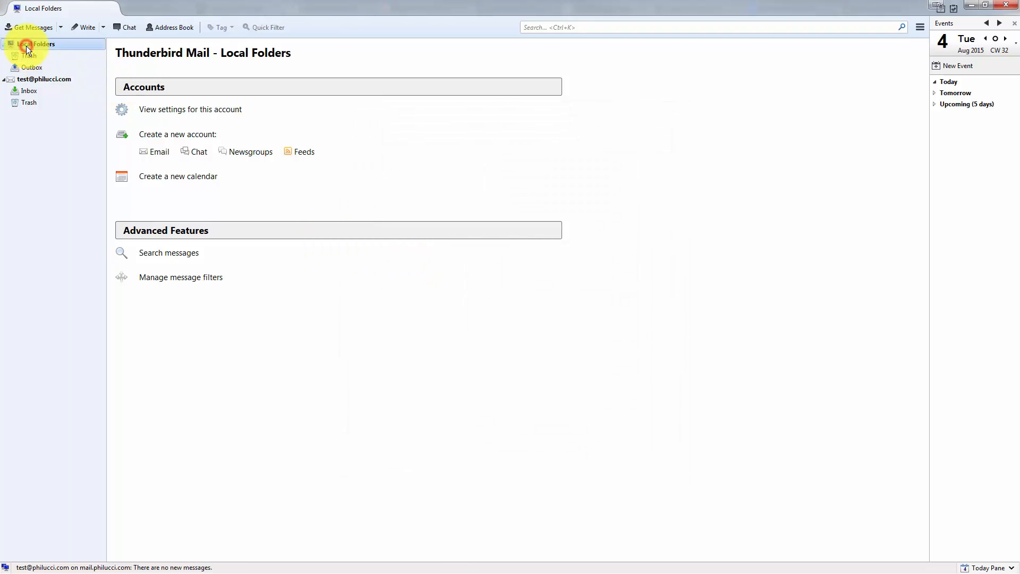
left_click(36, 78)
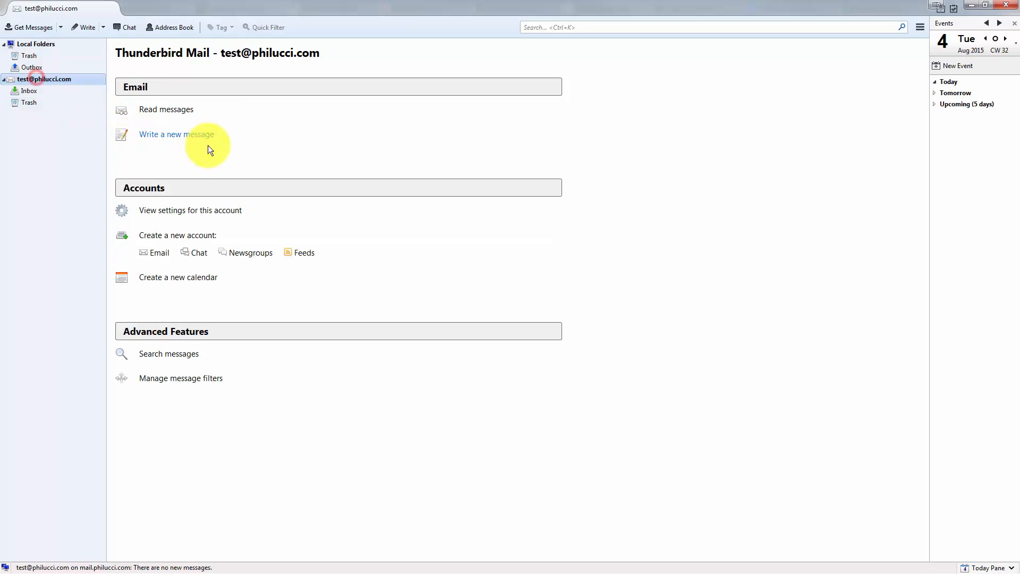
left_click(153, 145)
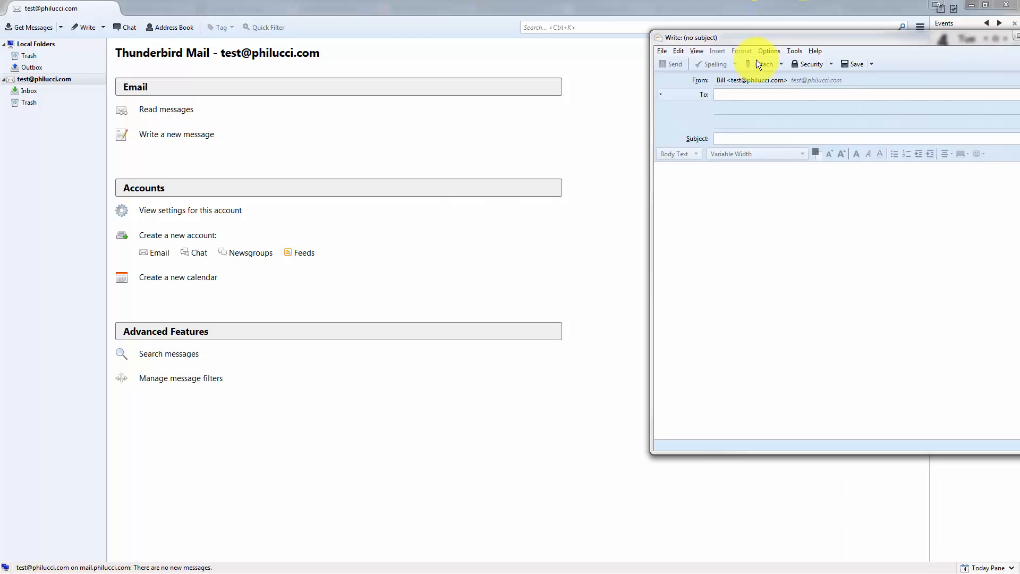
Send a message with subject 'Test' to the account's own e-mail address.
left_click(515, 108)
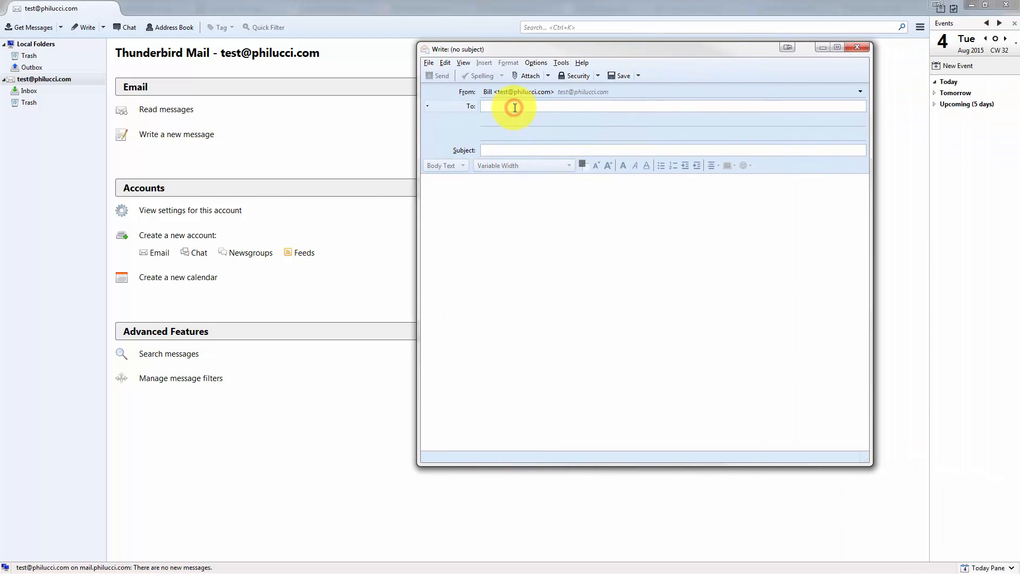
key("Return")
left_click(494, 153)
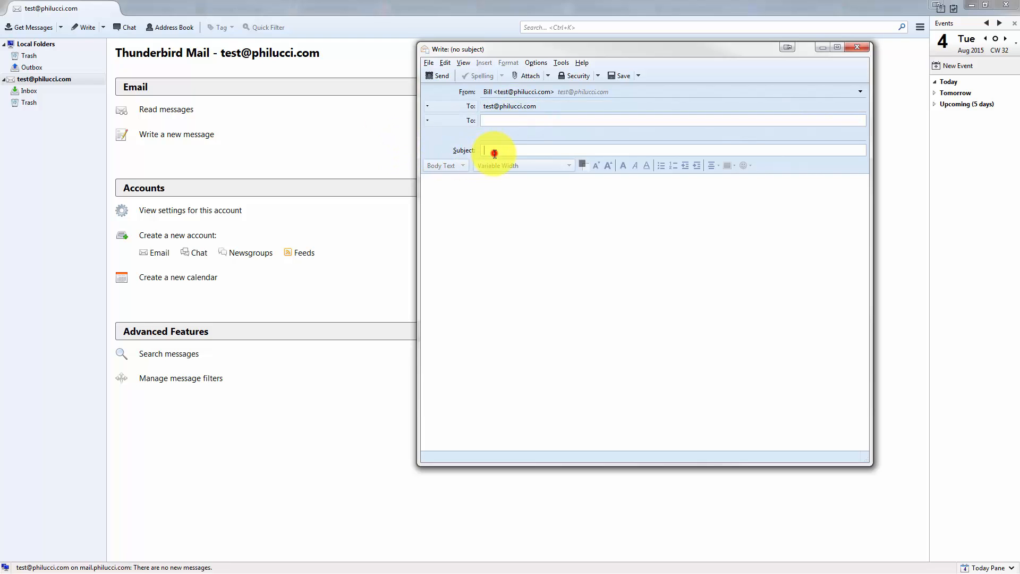
type("Test")
left_click(518, 201)
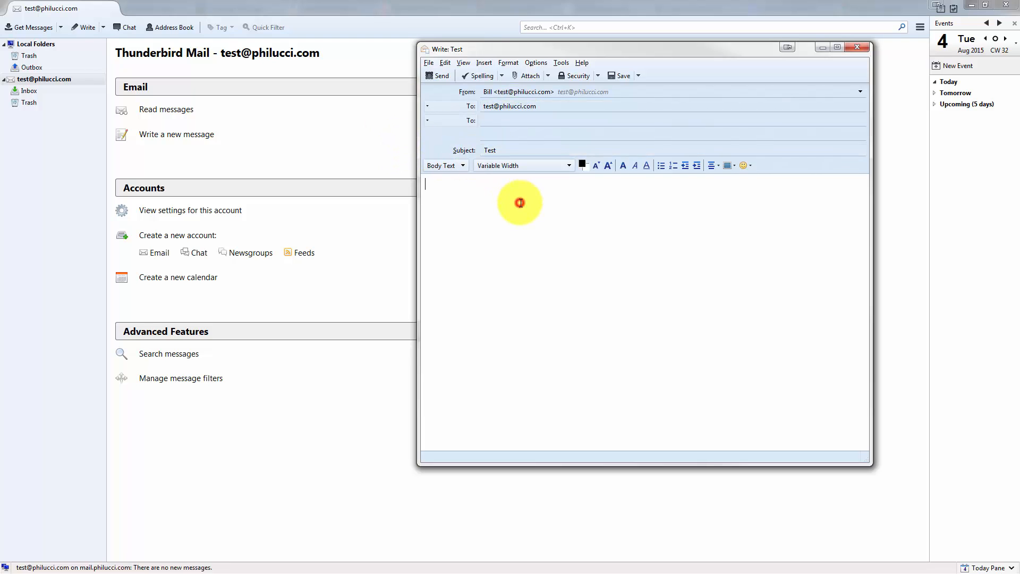
left_click(441, 76)
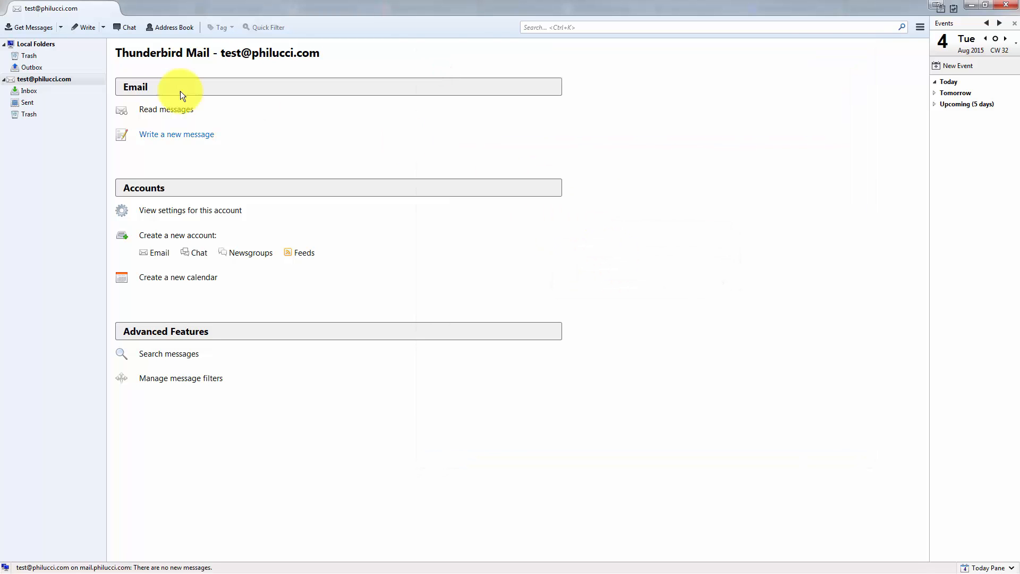
Fetch new mail into the Inbox and delete the 'Test' and earlier 'test' messages.
left_click(25, 92)
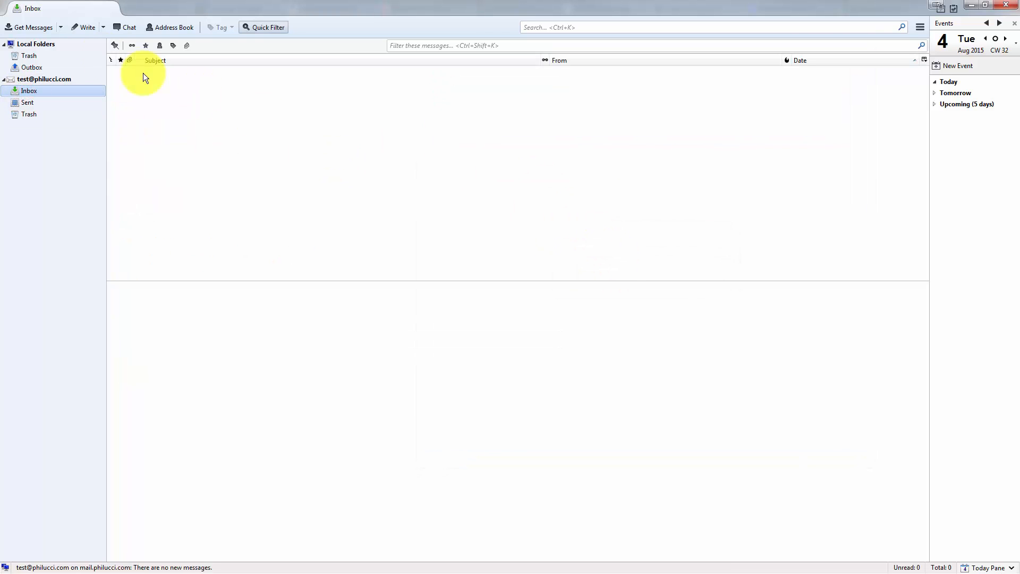
left_click(21, 26)
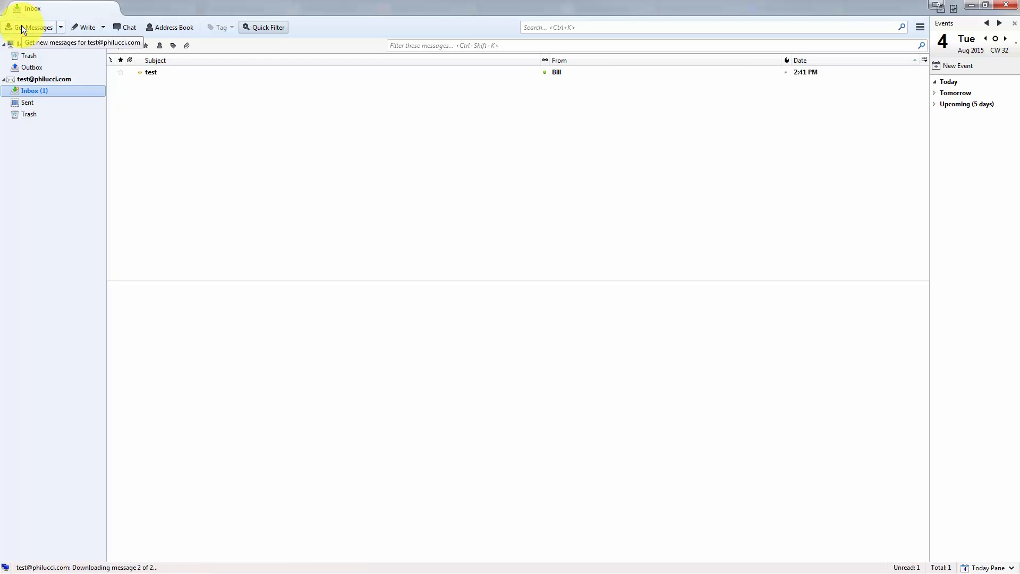
left_click(195, 84)
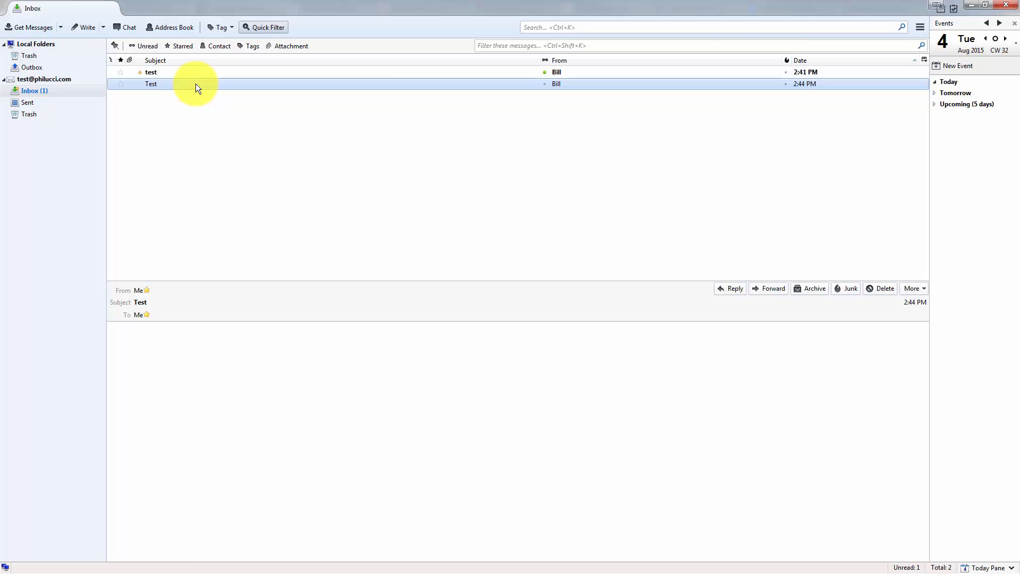
double_click(195, 84)
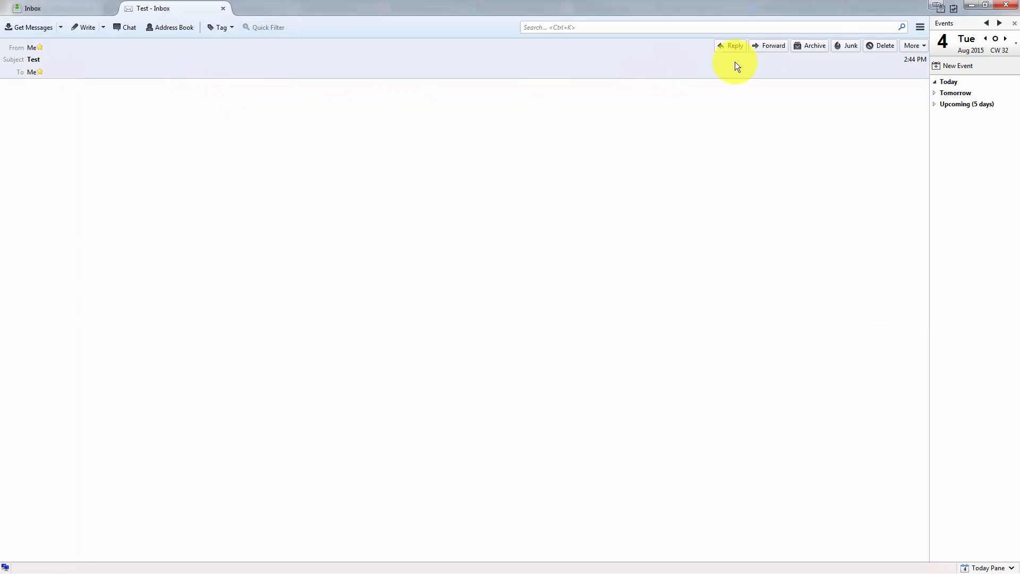
left_click(871, 47)
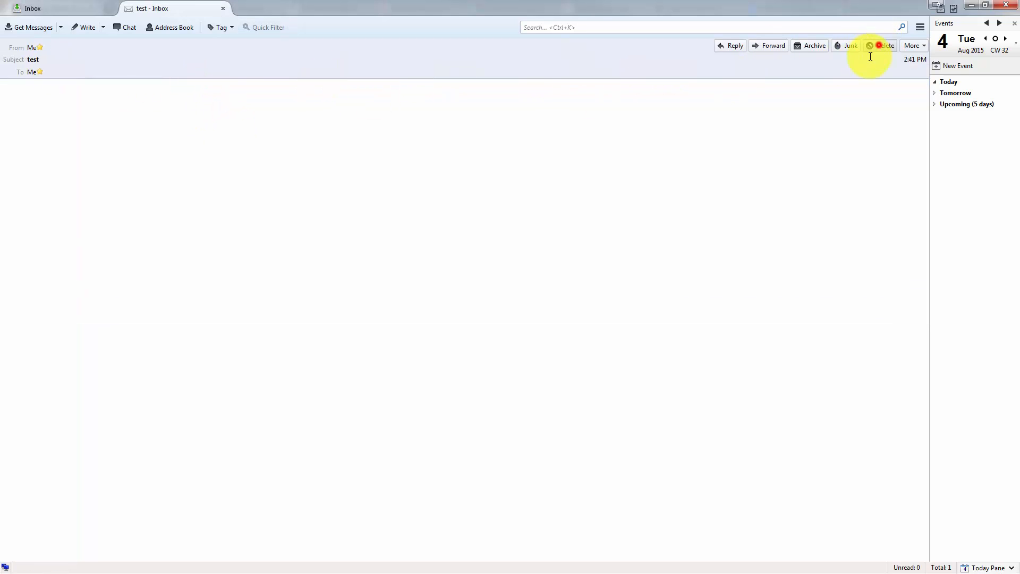
left_click(877, 45)
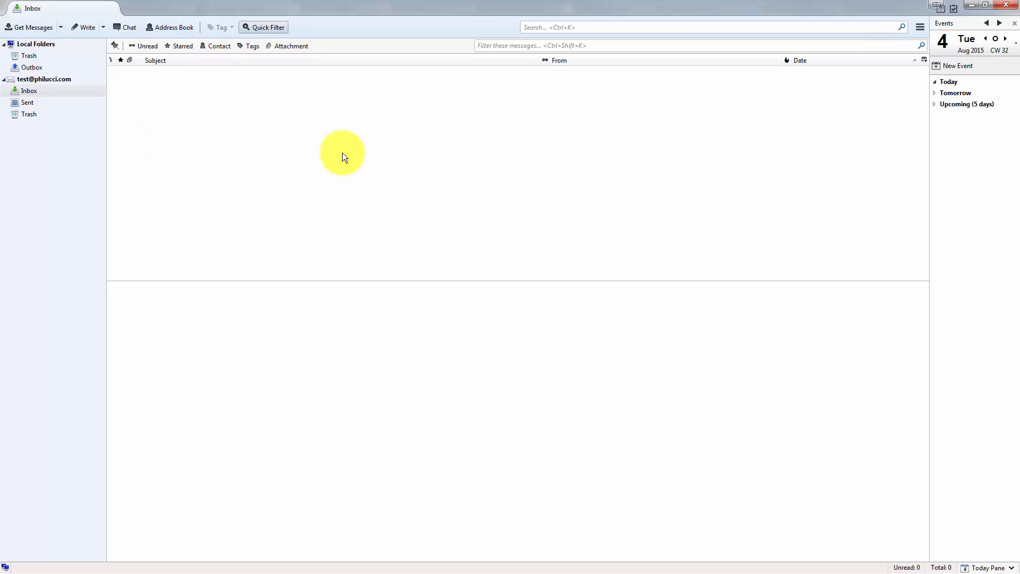